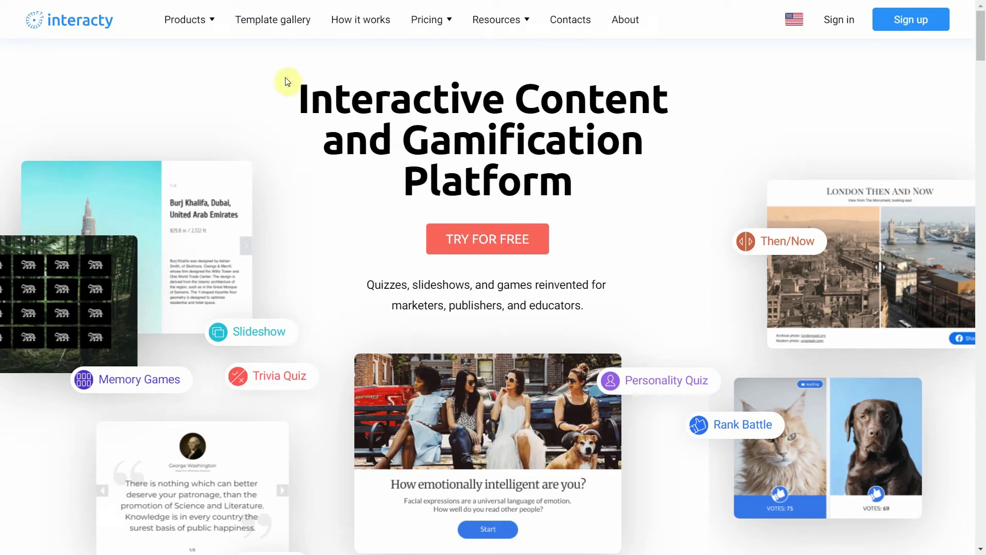
Open the Puzzle Maker product page from the Products menu
mouse_move(218, 24)
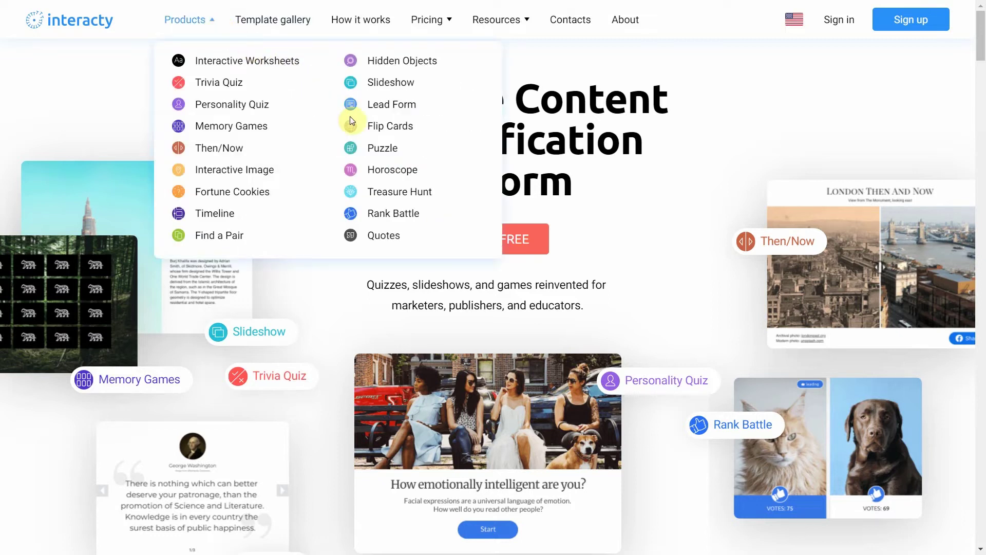
left_click(380, 149)
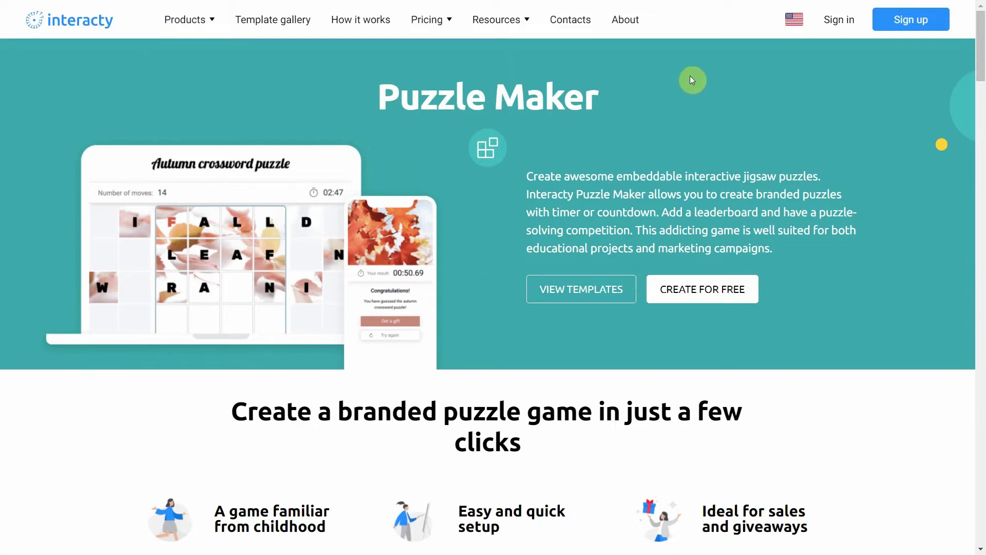
Sign in to the Interacty account and go to the Template gallery
left_click(839, 24)
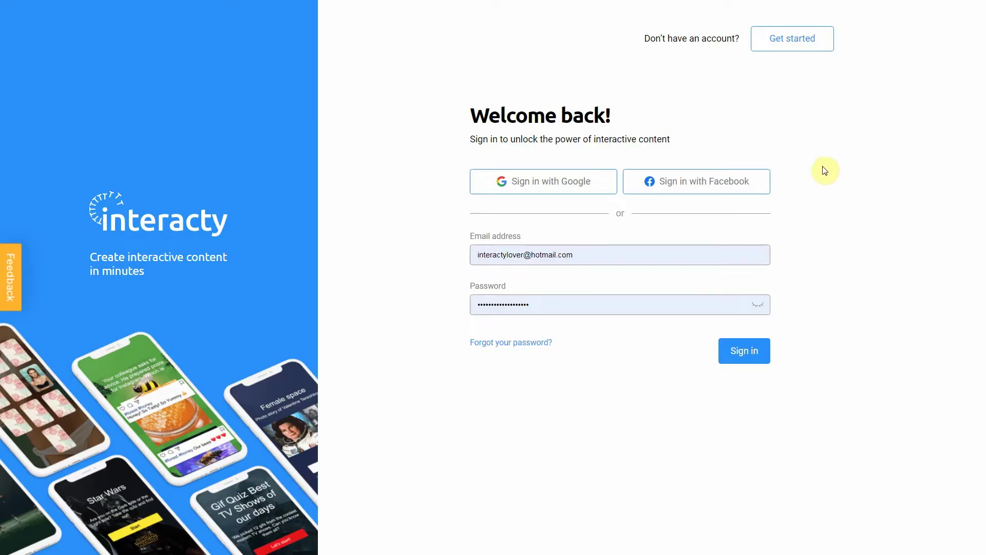
left_click(760, 352)
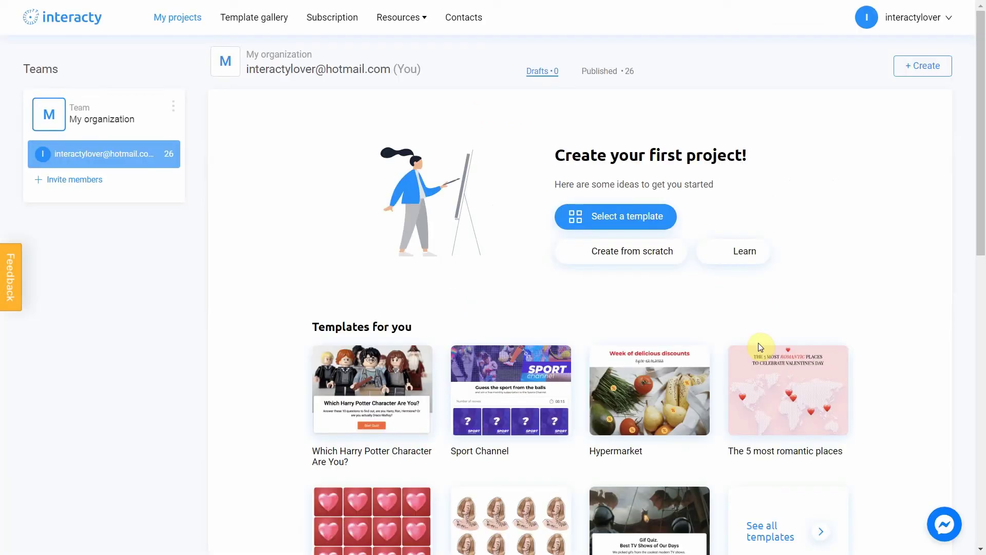
left_click(254, 23)
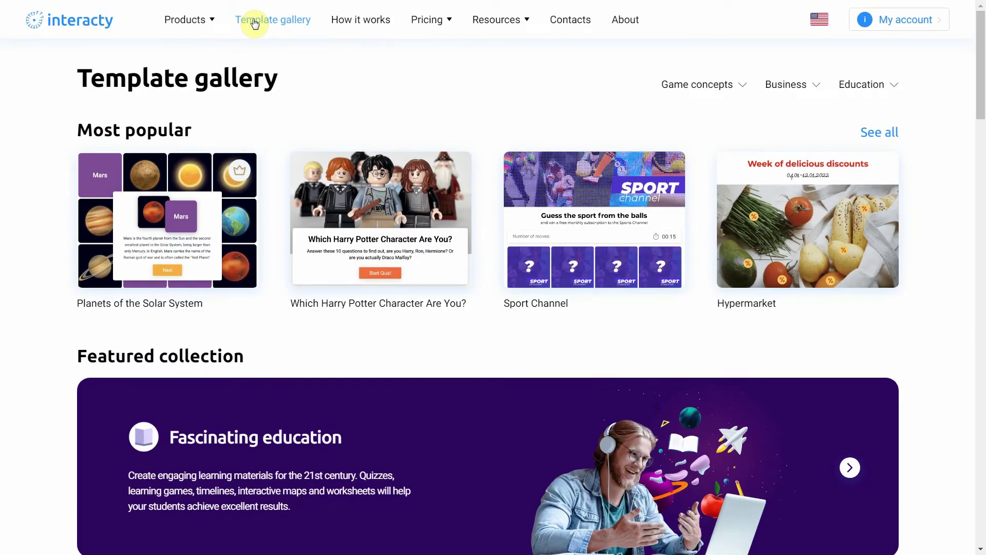
Open the Puzzle category and start editing the Puzzle for children 2x2 template
scroll(279, 139, "down", 5)
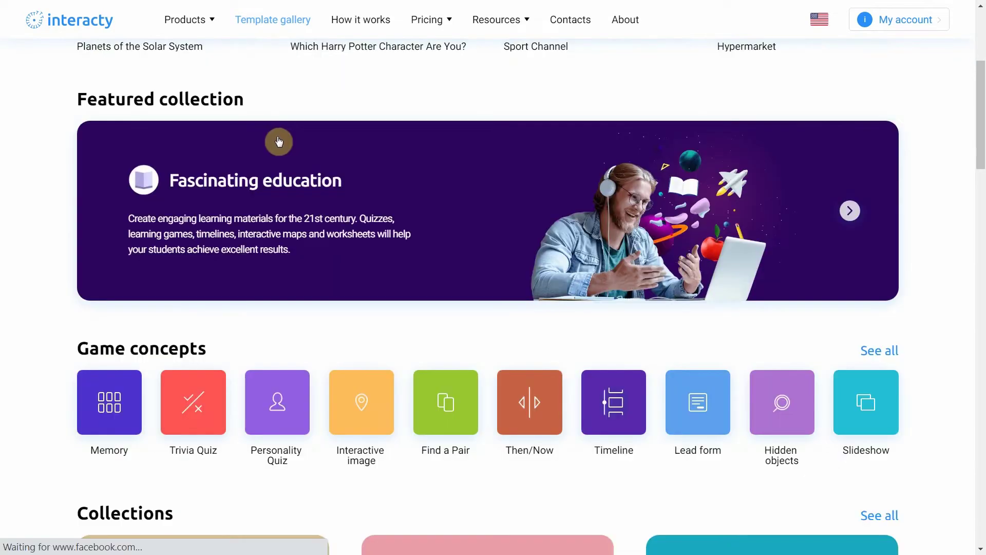
left_click_drag(846, 403, 556, 429)
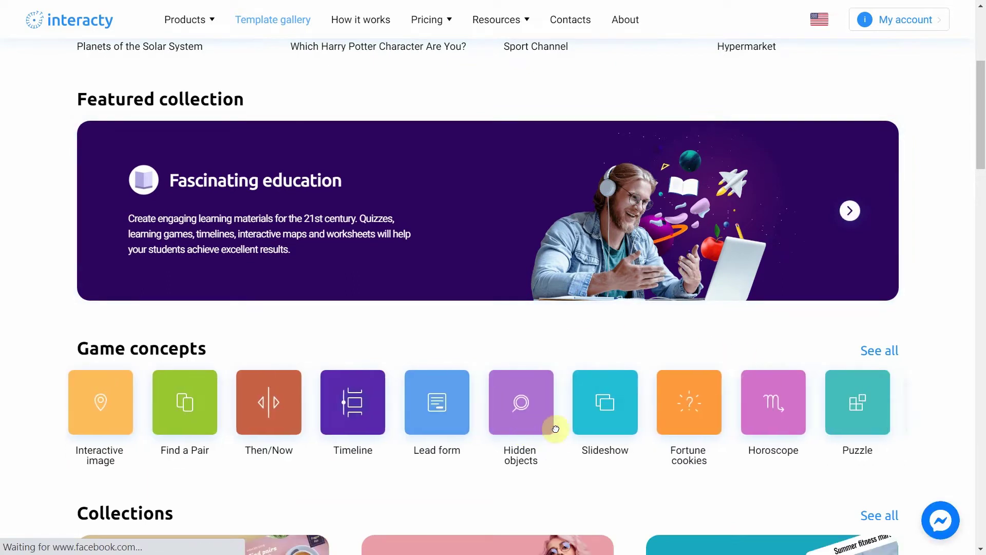
left_click(857, 422)
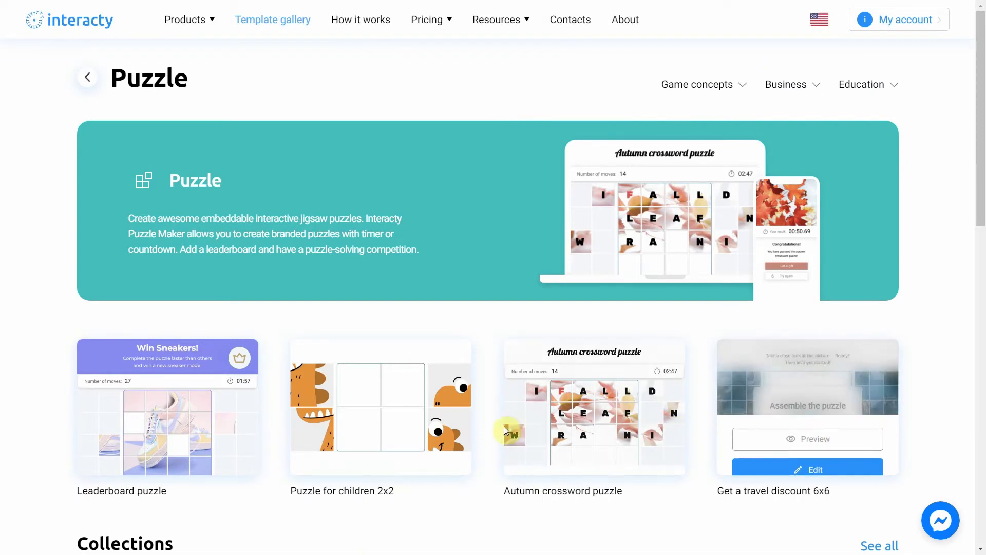
mouse_move(406, 439)
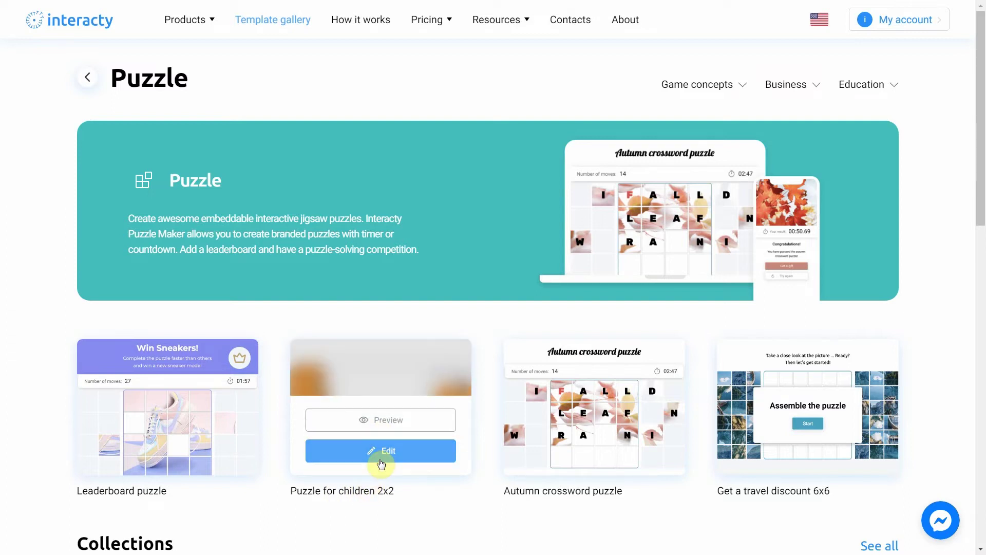
left_click(380, 456)
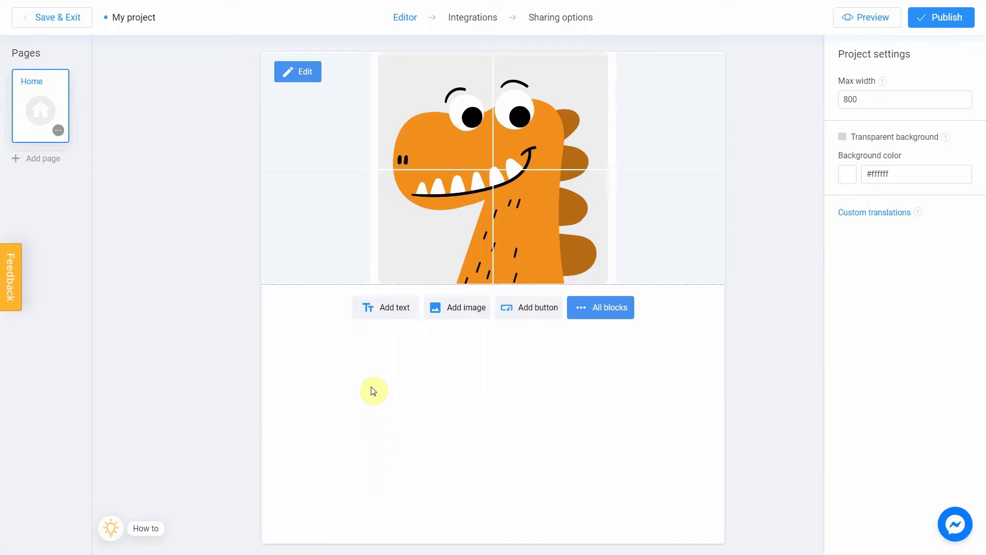
Open Puzzle Options on the puzzle block and keep the 2x2 layout
left_click(300, 75)
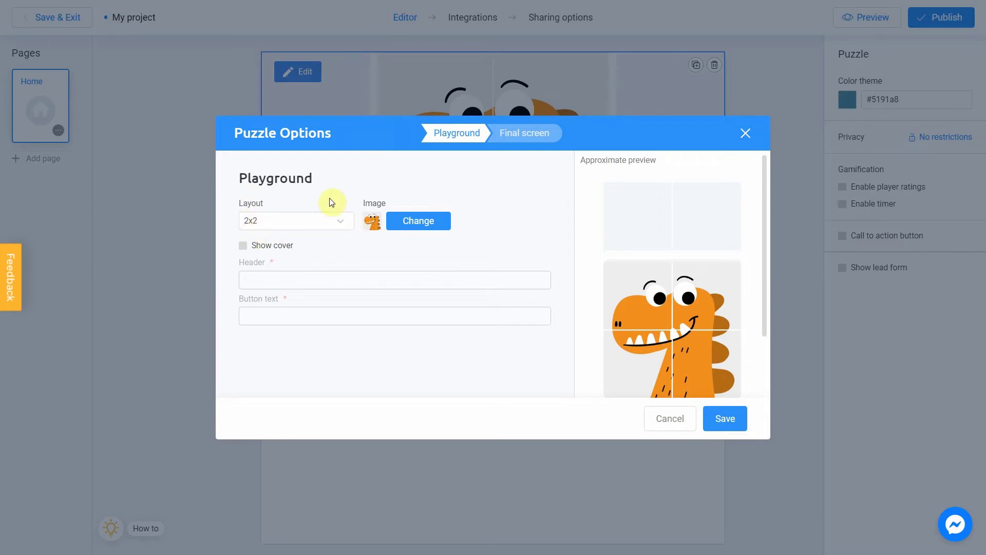
left_click(338, 224)
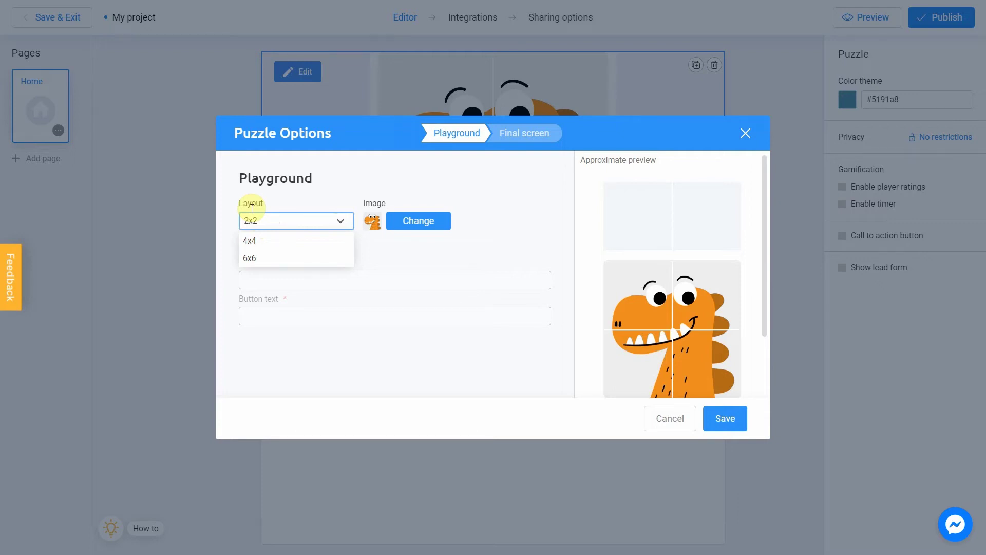
left_click(337, 193)
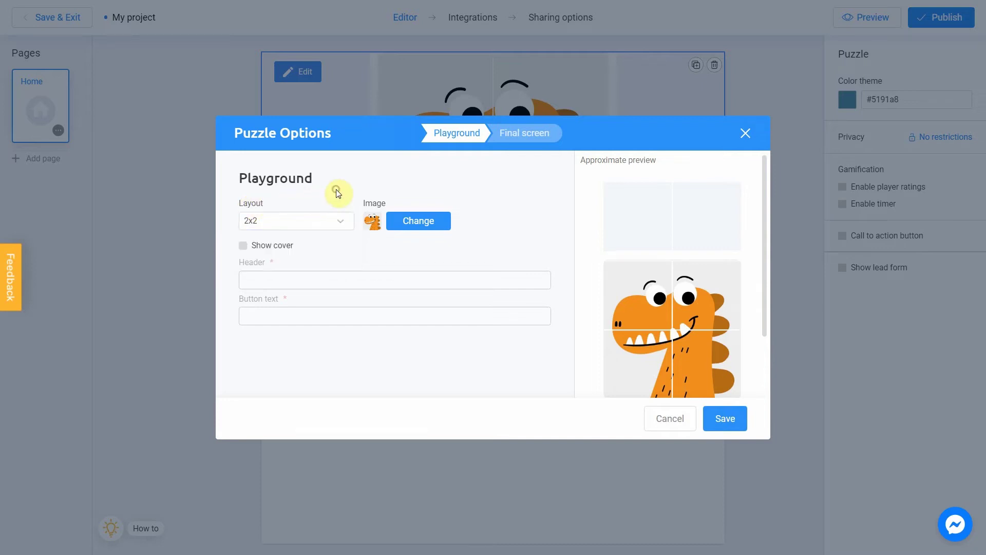
Upload the tooth image 1.png and place it as the puzzle picture
left_click(406, 226)
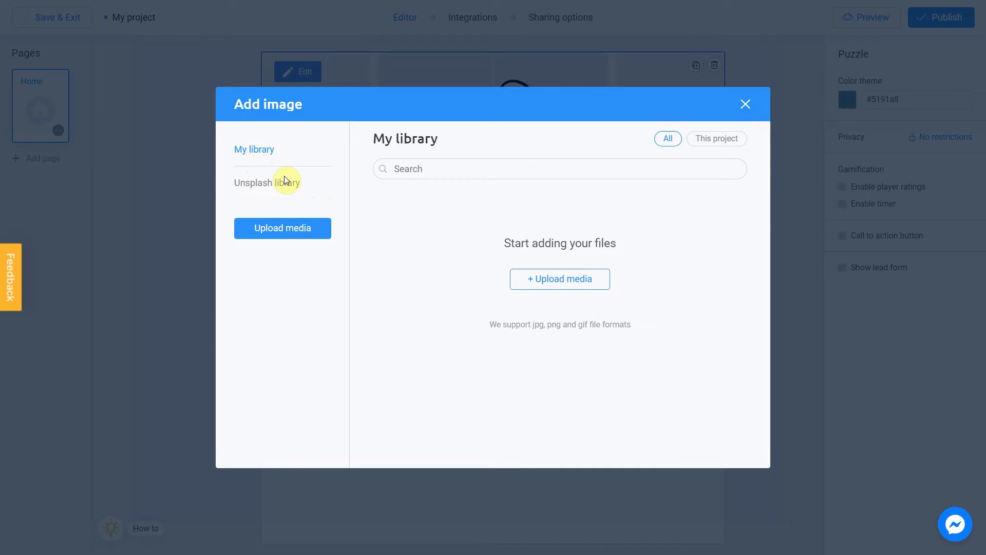
left_click(316, 228)
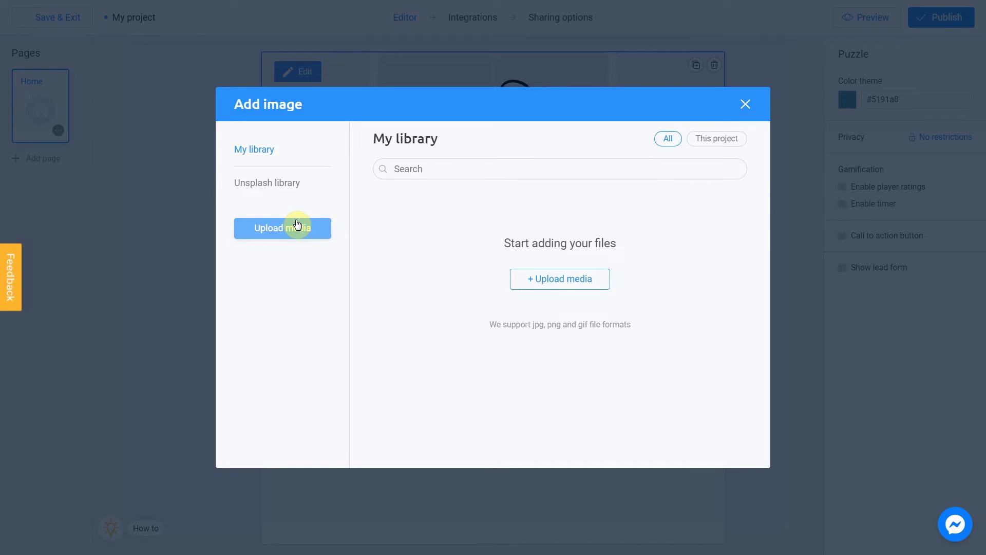
left_click(297, 225)
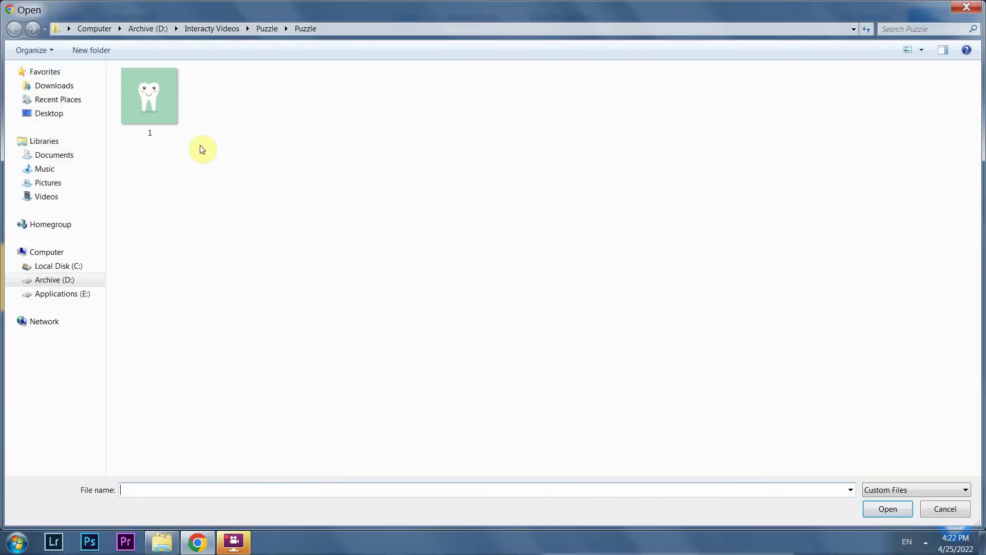
left_click(160, 112)
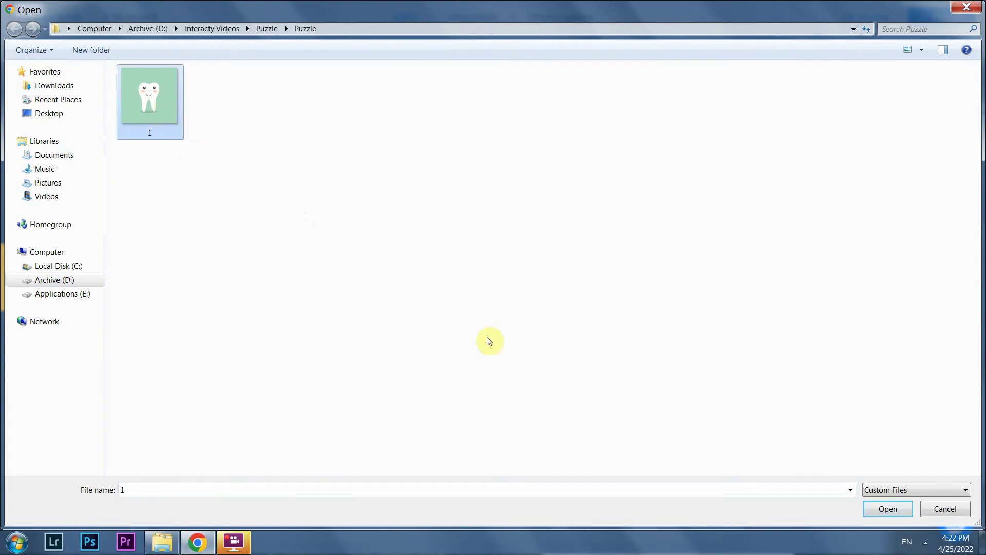
left_click(880, 513)
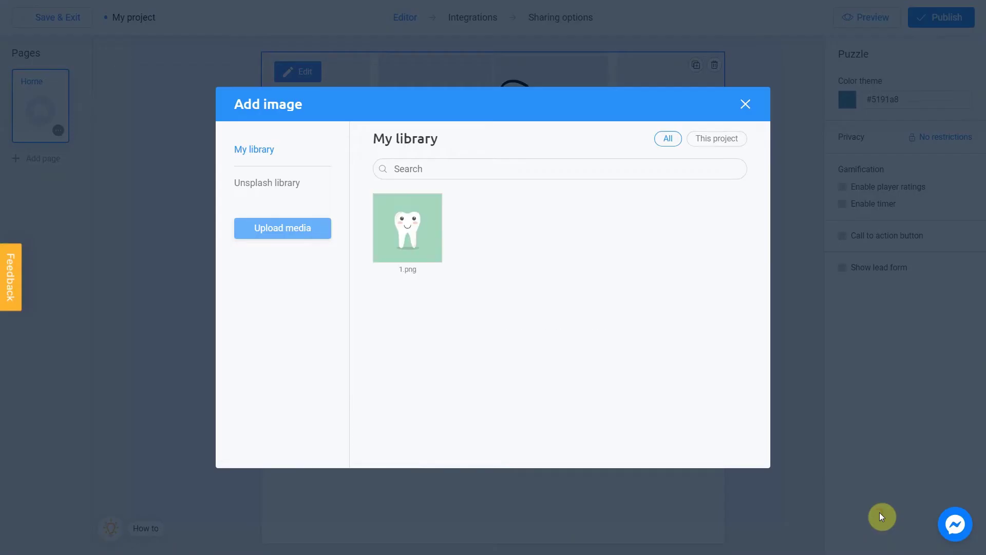
mouse_move(422, 250)
left_click(384, 203)
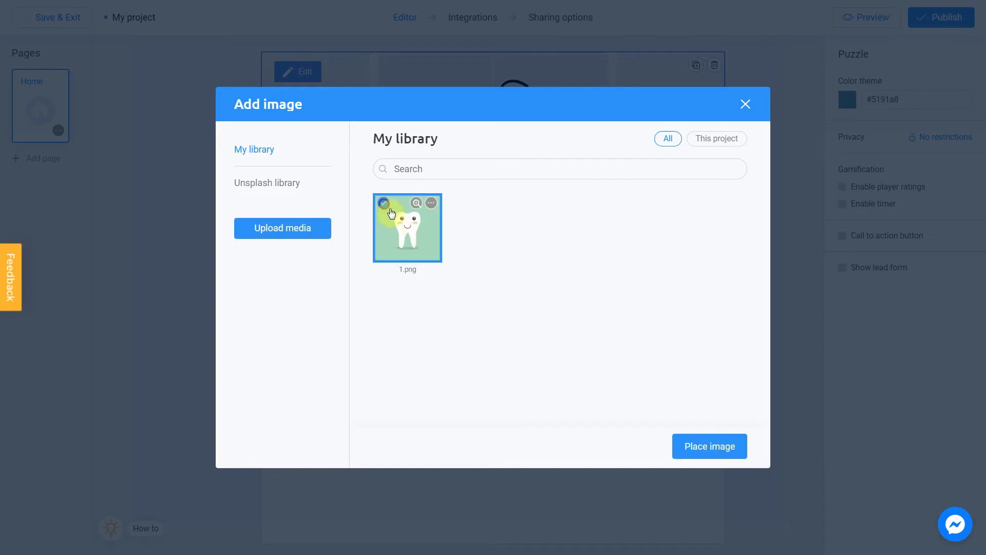
left_click(720, 451)
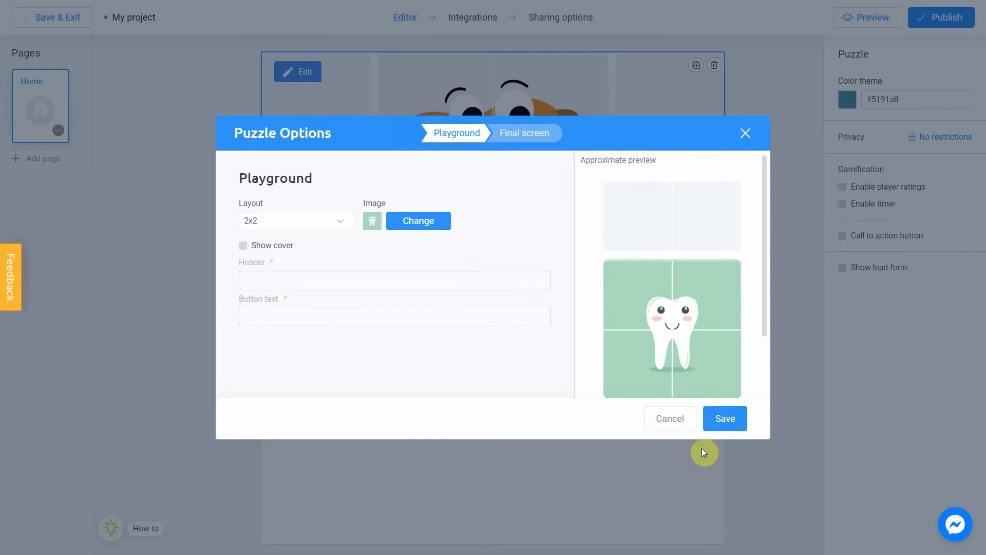
left_click(244, 246)
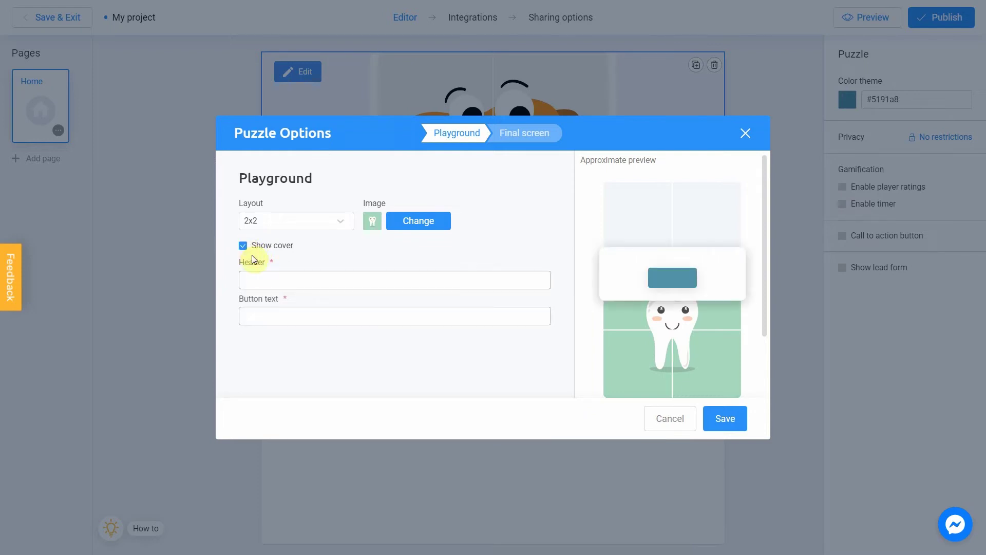
left_click(265, 279)
type("Complete the puzzle")
left_click(235, 296)
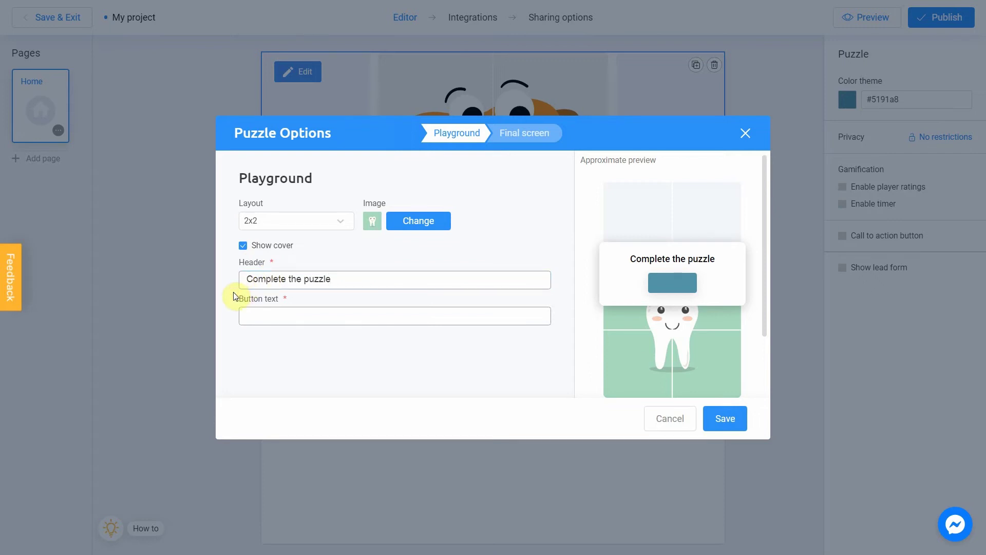
left_click(257, 315)
type("Go")
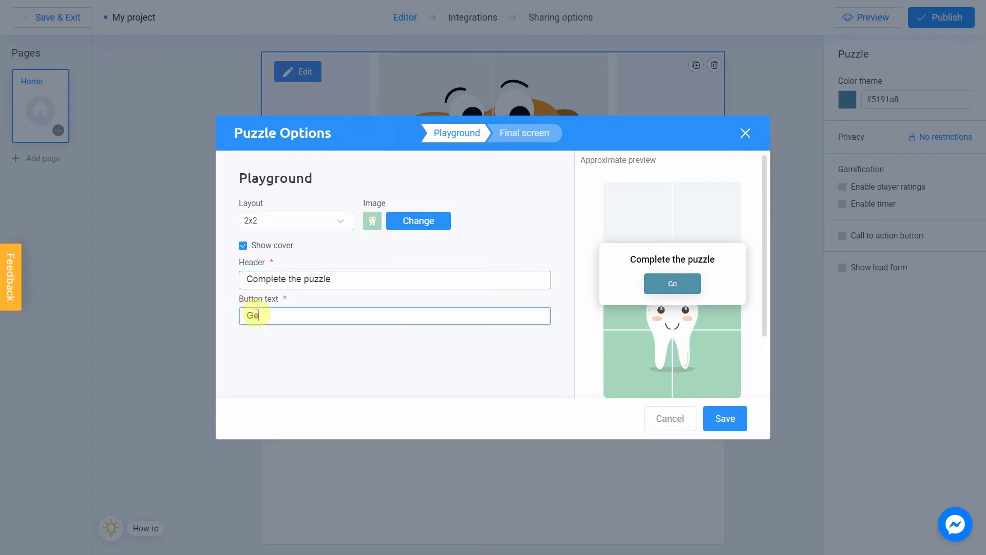
type("!")
left_click(263, 335)
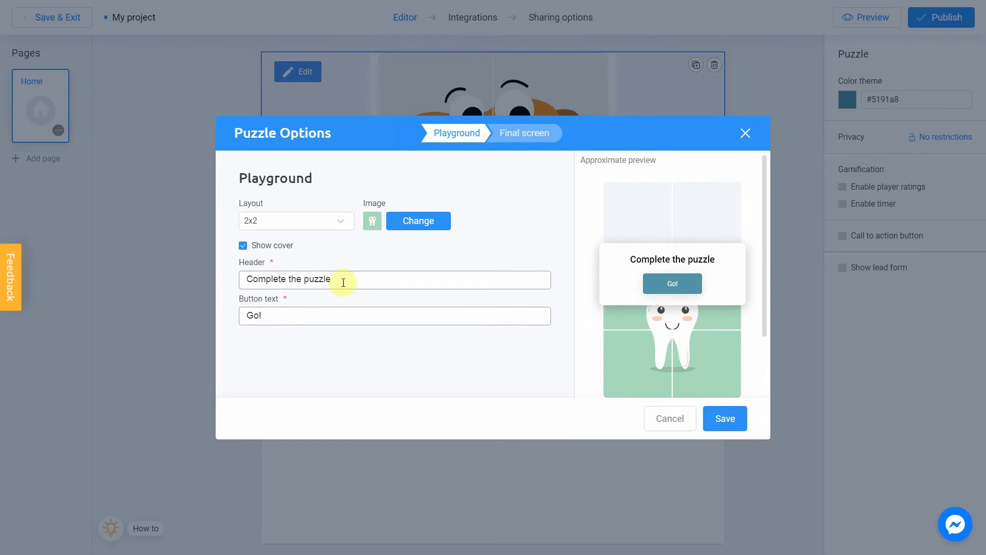
Change the final screen header to 'Great job!'
left_click(518, 135)
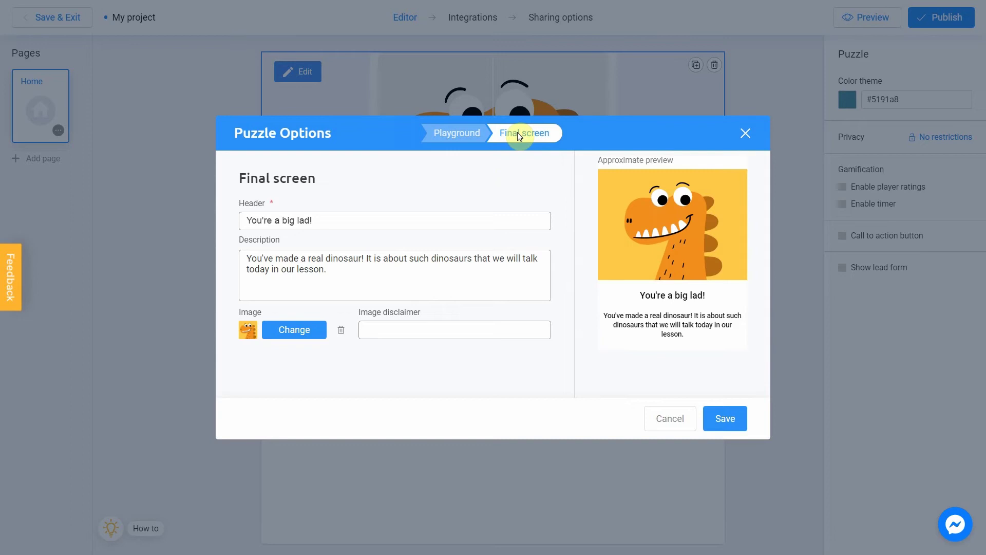
triple_click(364, 218)
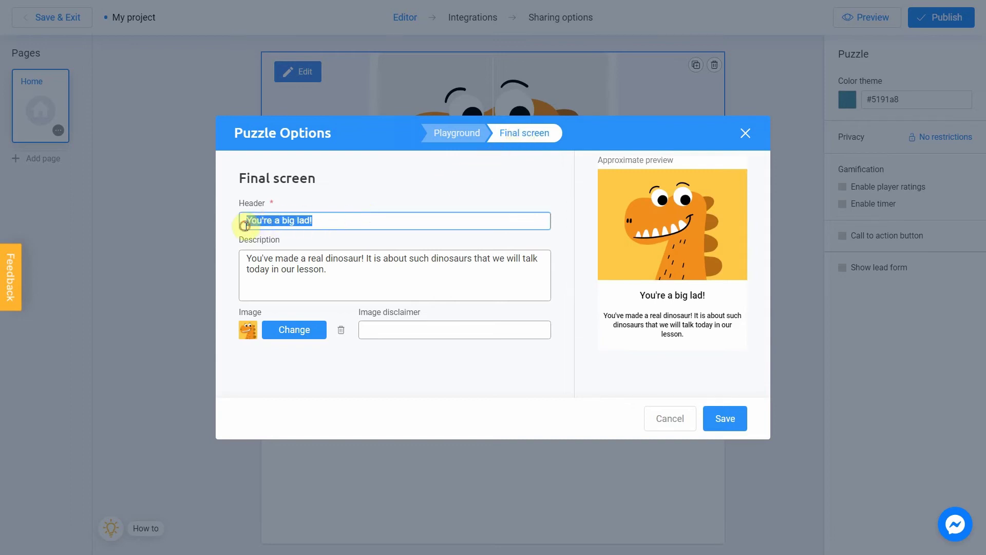
type("Great job!")
left_click(225, 238)
Set the final screen description to 'Today we will talk about why it is important to take care of your teeth'
left_click_drag(328, 274, 246, 260)
type("Today we wi")
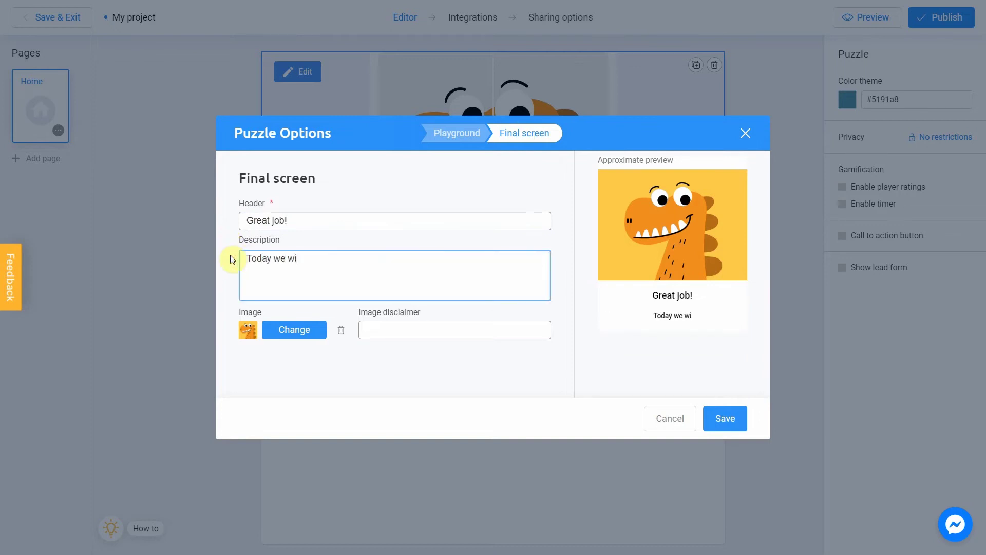
type("ll talk about why it is import")
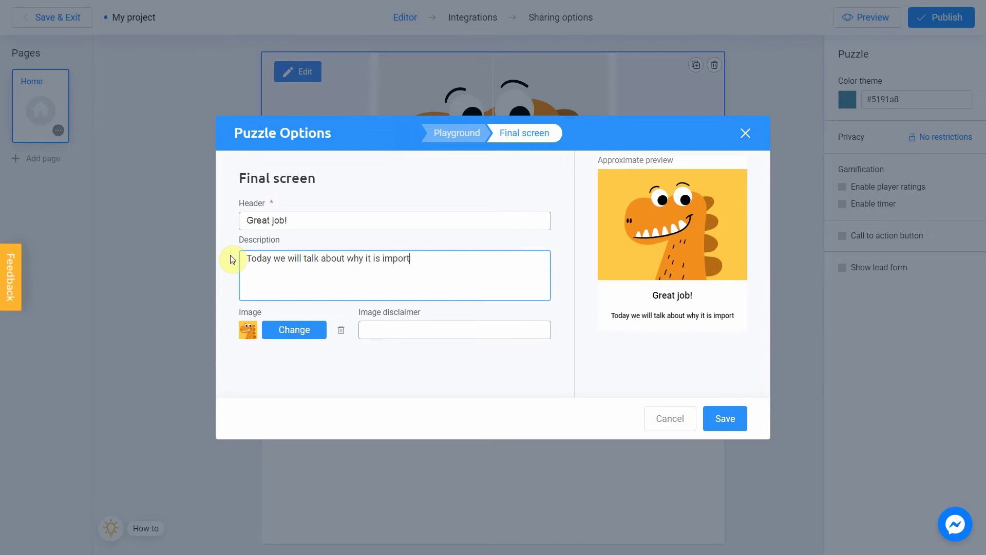
type("ant to take care of your teeth")
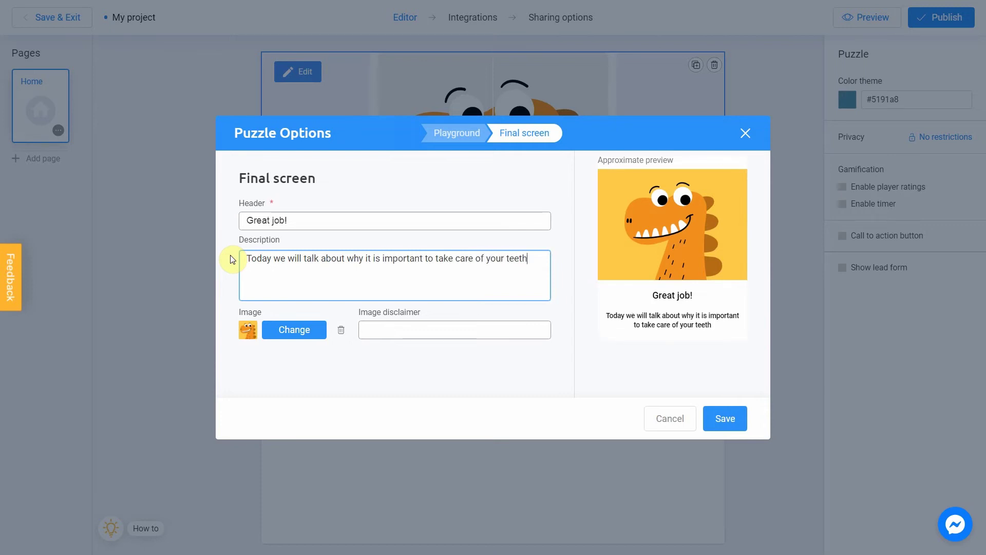
left_click(230, 256)
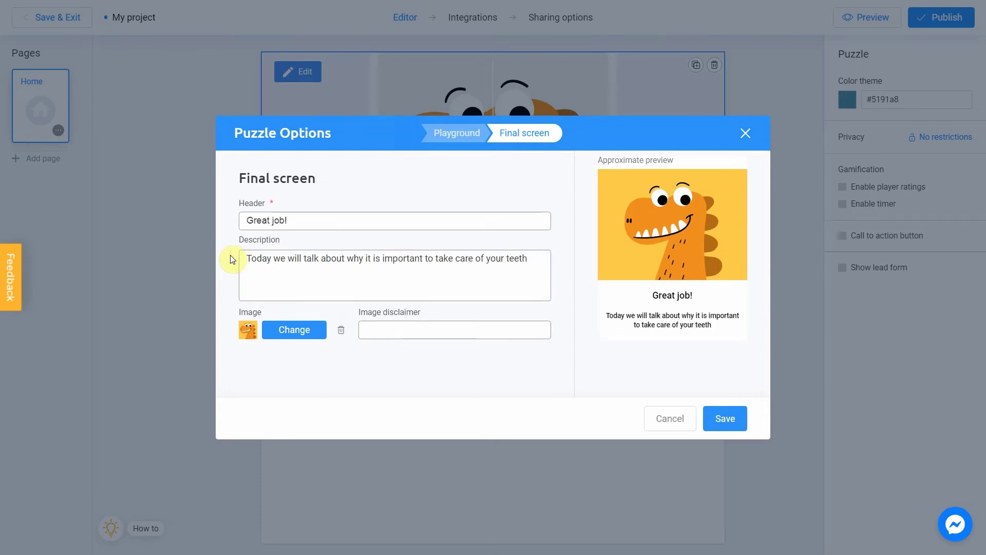
left_click(271, 328)
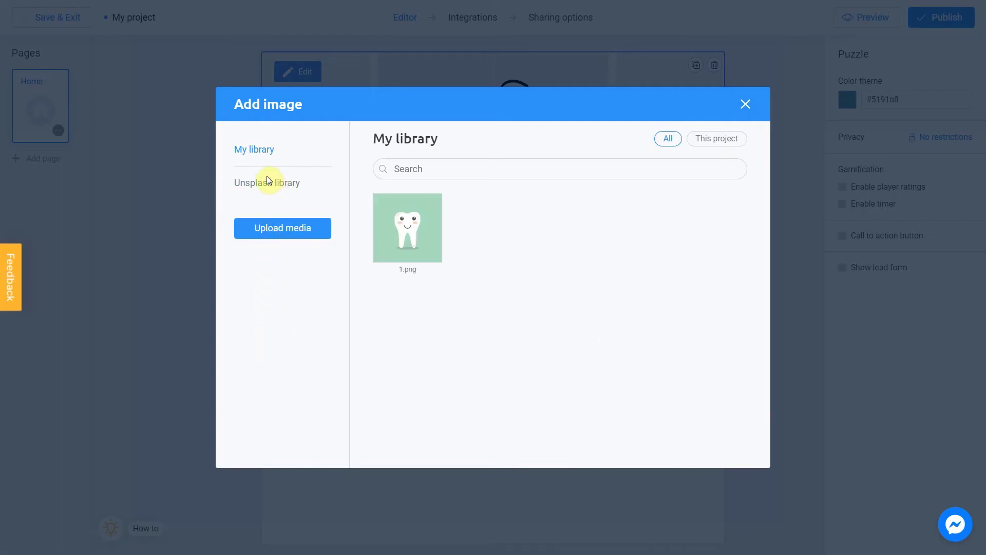
Place the first Unsplash 'toothbrush' photo on the final screen and save Puzzle Options
left_click(262, 191)
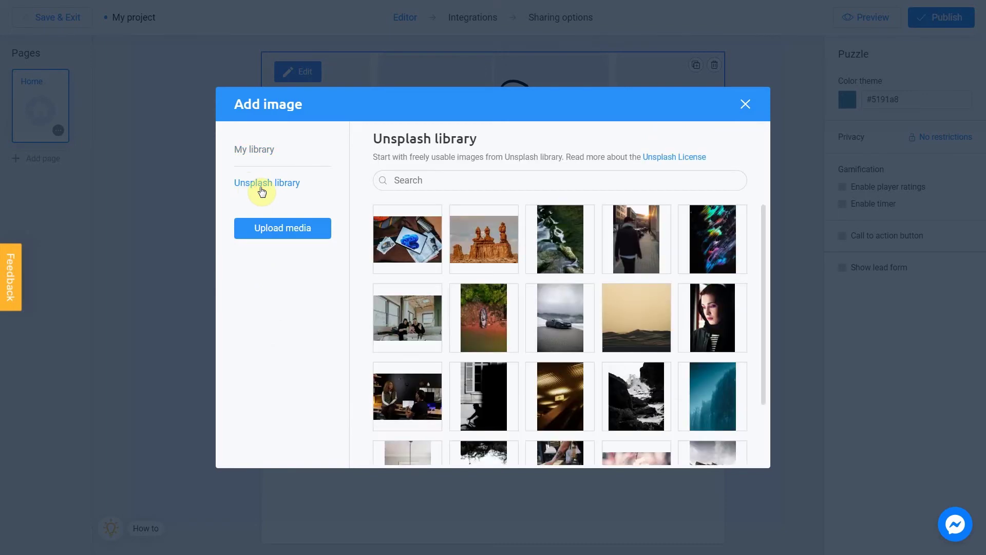
left_click(437, 184)
type("toothbrush")
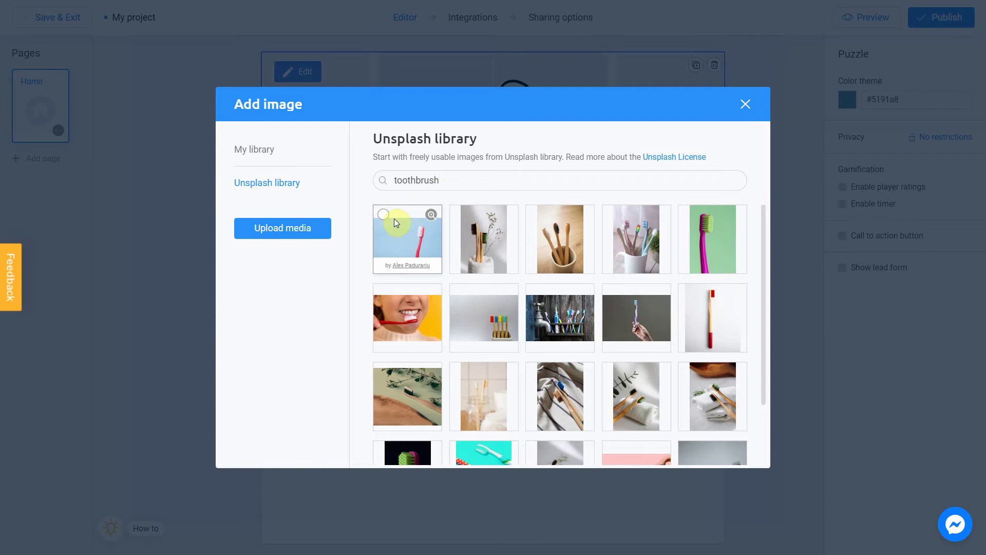
left_click(384, 216)
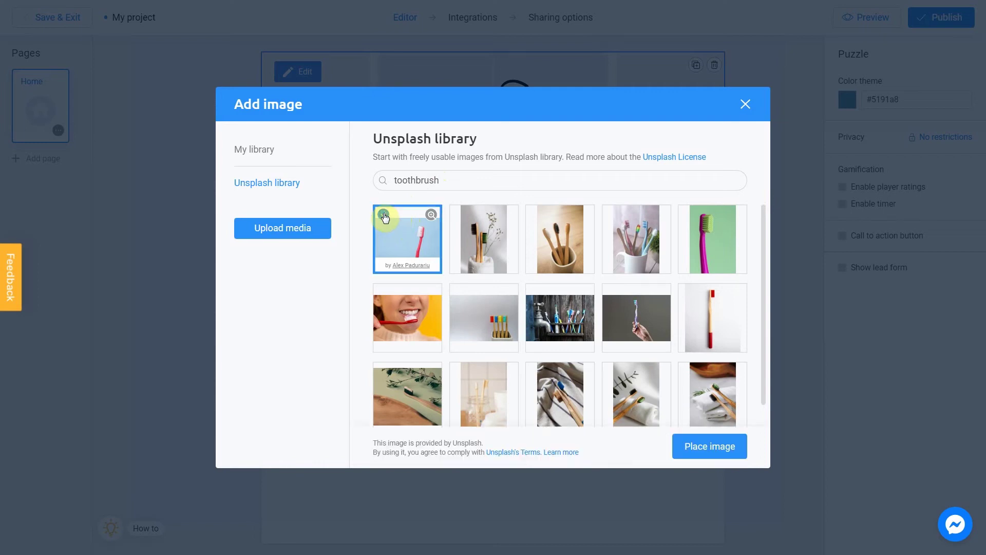
left_click(699, 443)
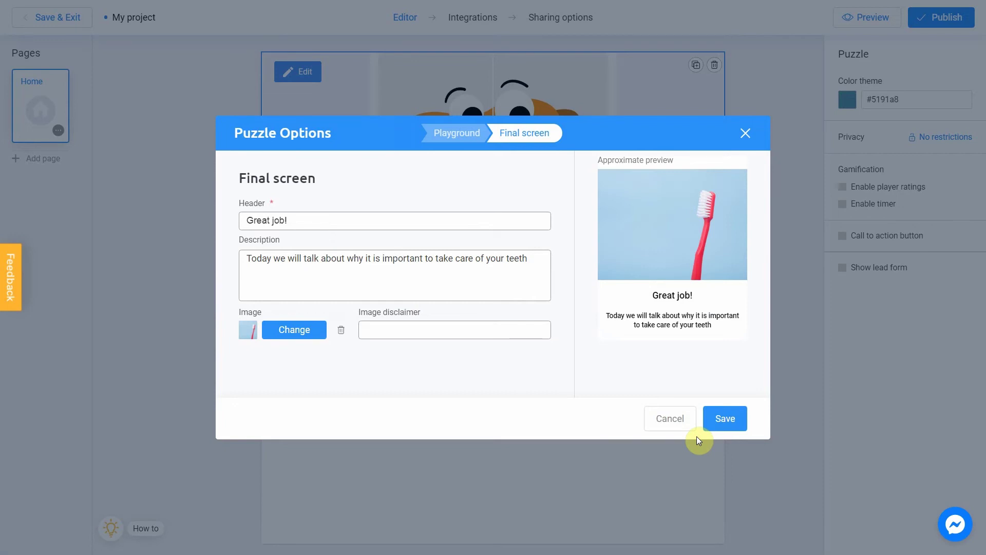
left_click(725, 419)
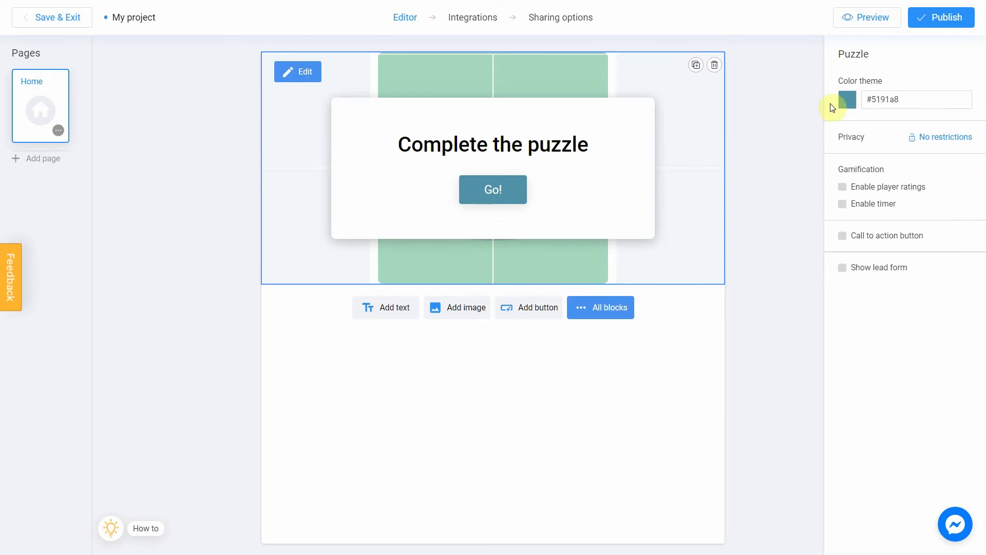
Set the colour theme to teal #51a89a and enable the timer
left_click(848, 100)
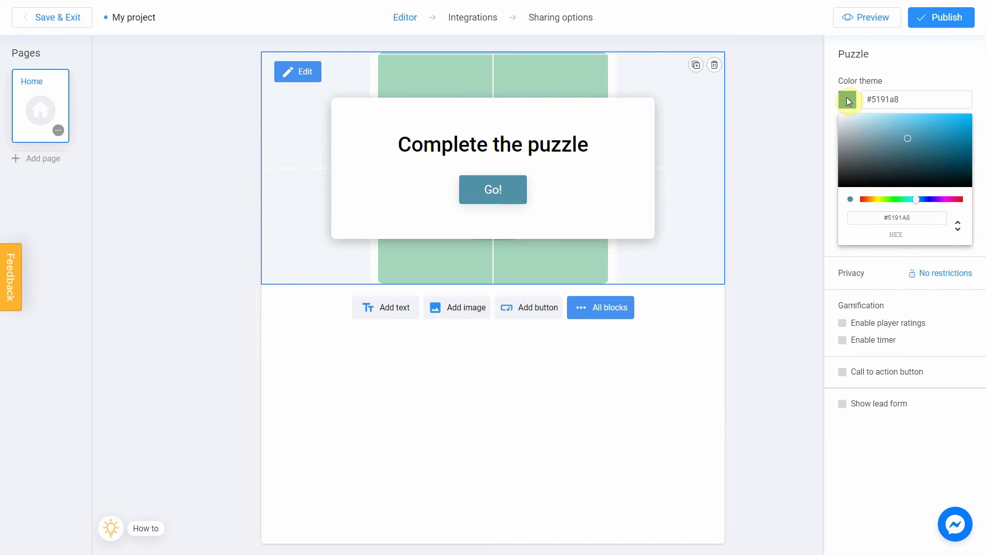
left_click_drag(917, 200, 911, 204)
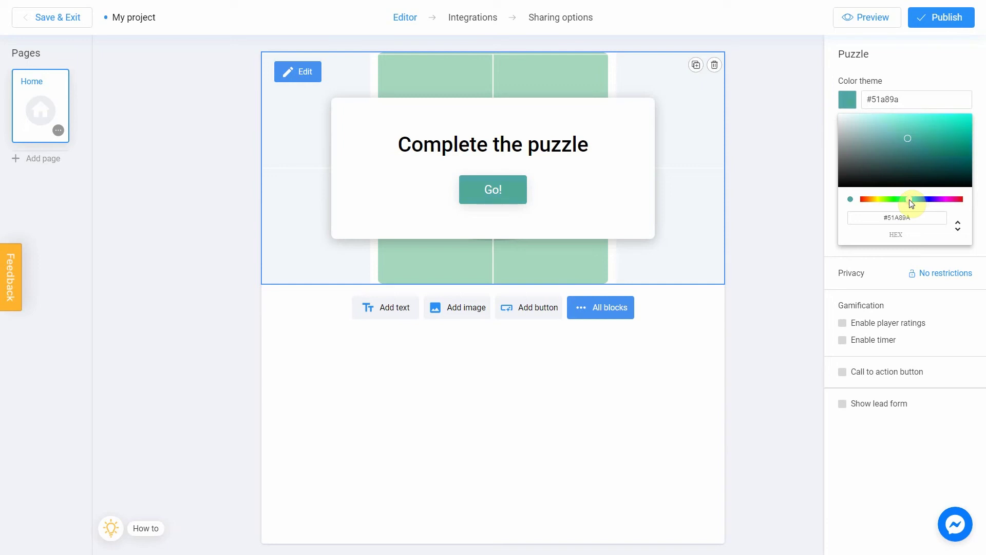
left_click(833, 165)
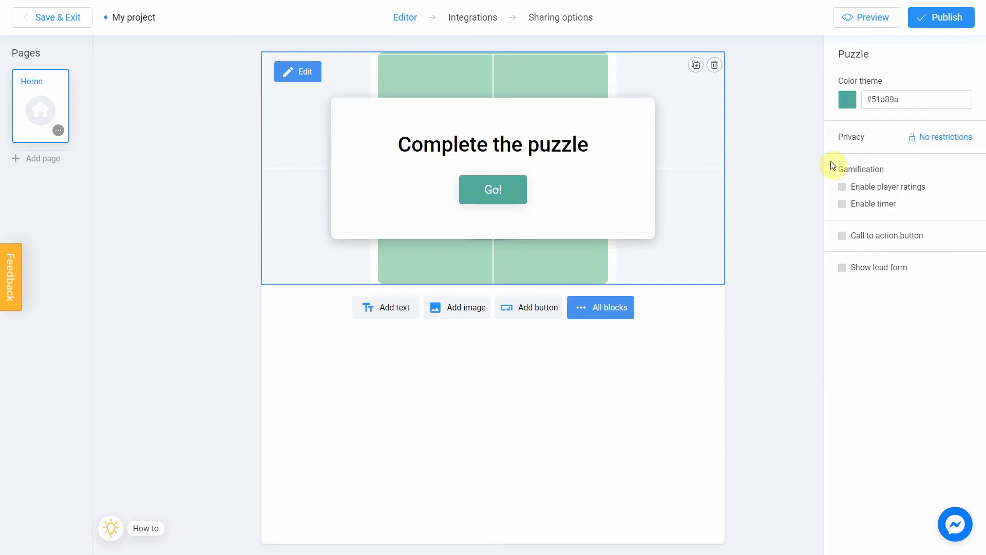
left_click(844, 204)
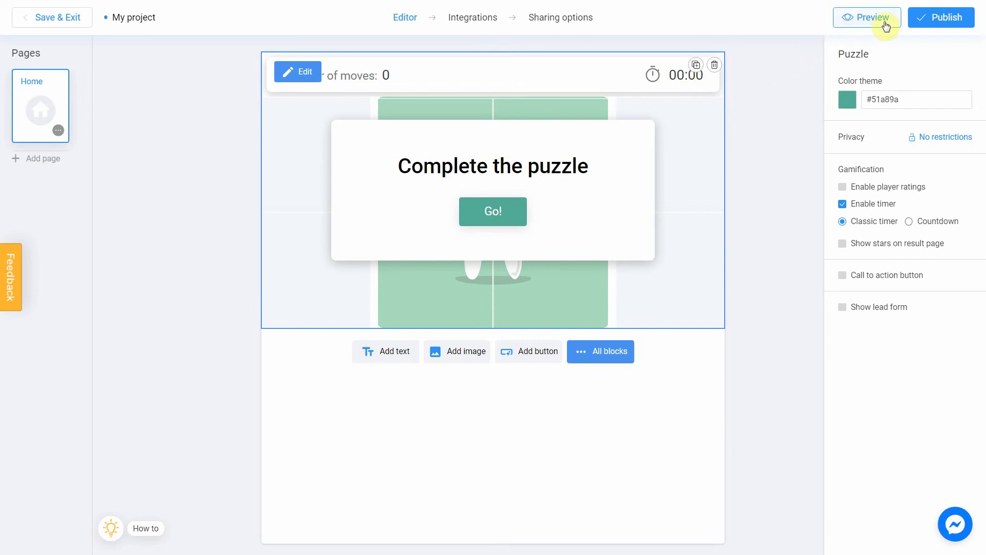
Preview the puzzle, then rename the project from 'My project' to 'Puzzle'
left_click(866, 26)
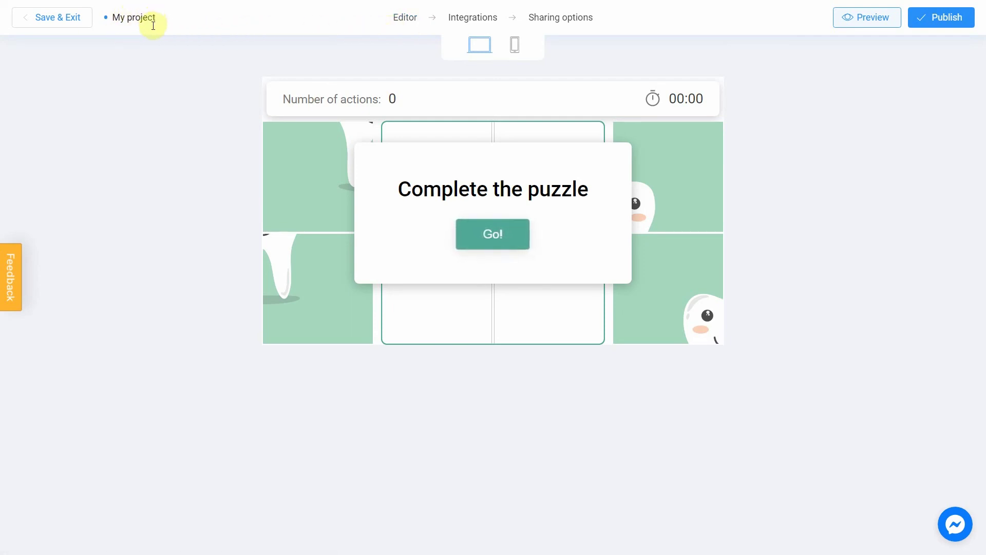
left_click_drag(160, 21, 110, 18)
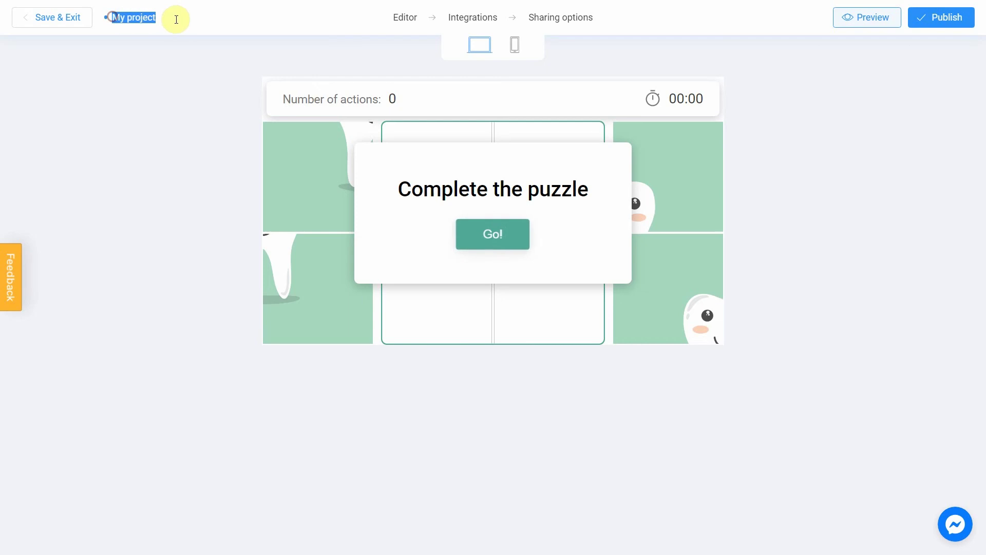
type("Puzzle")
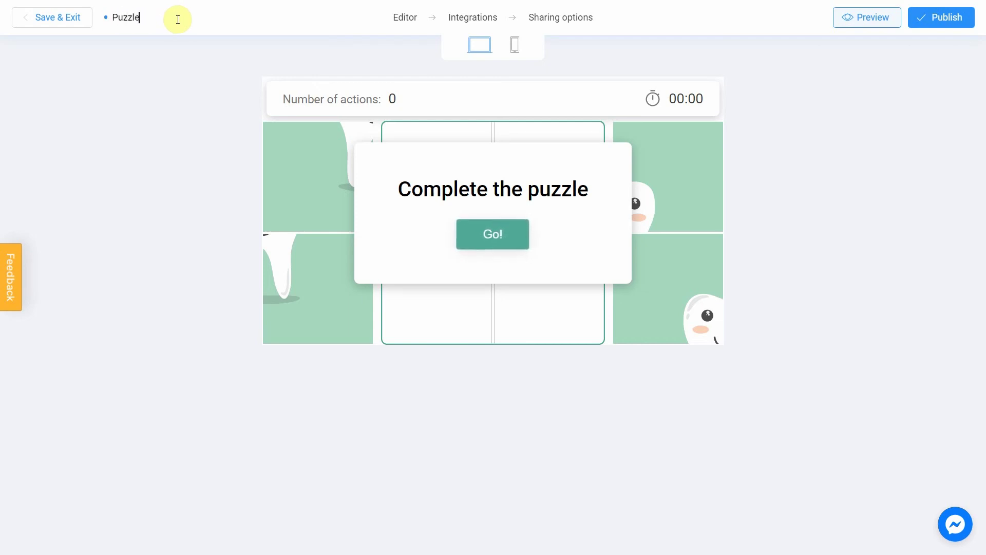
left_click(171, 57)
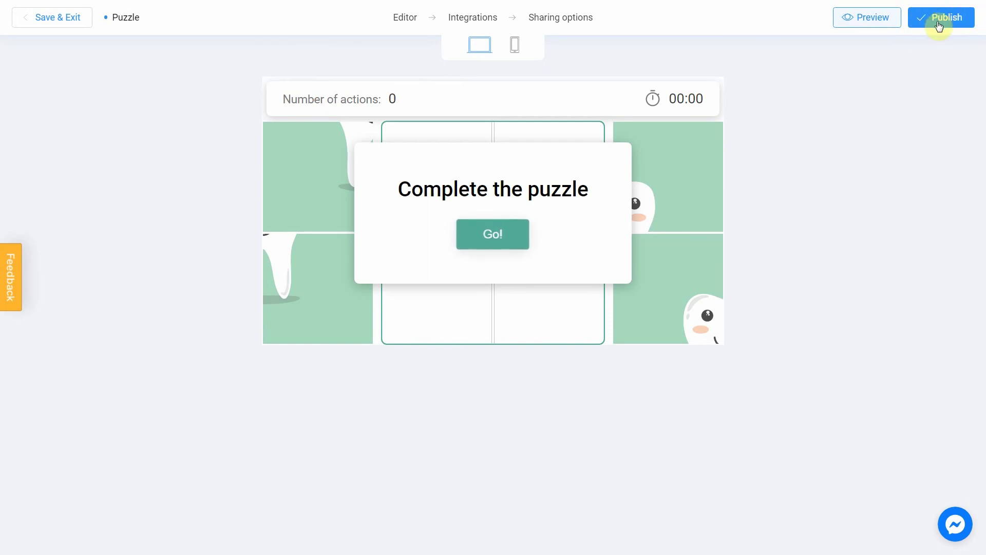
Publish the puzzle and select its direct interacty.me project URL
left_click(941, 21)
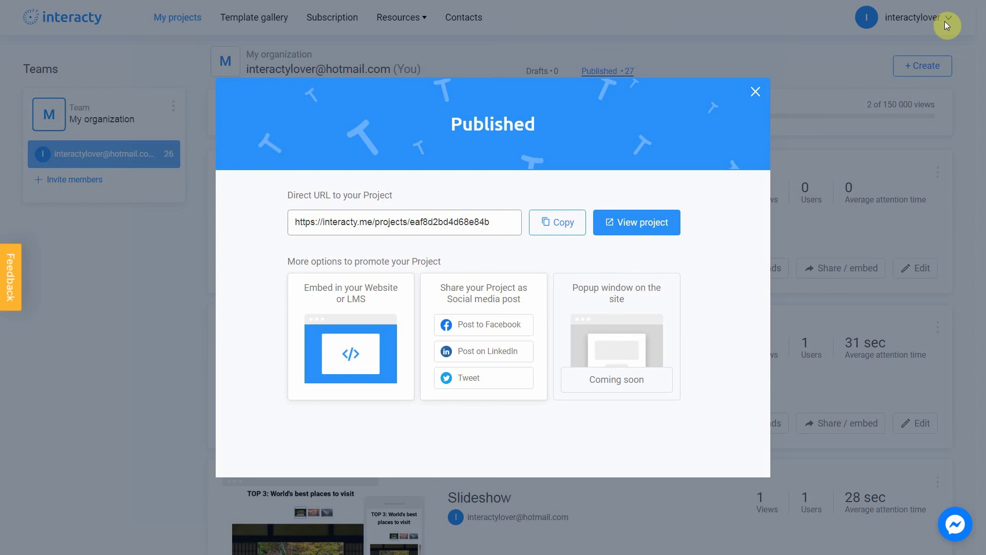
left_click_drag(509, 223, 290, 226)
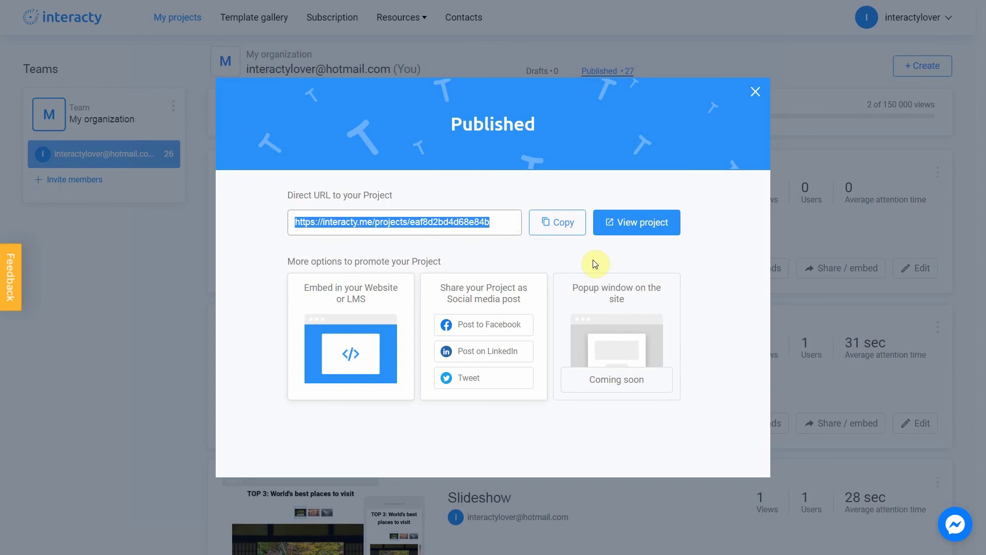